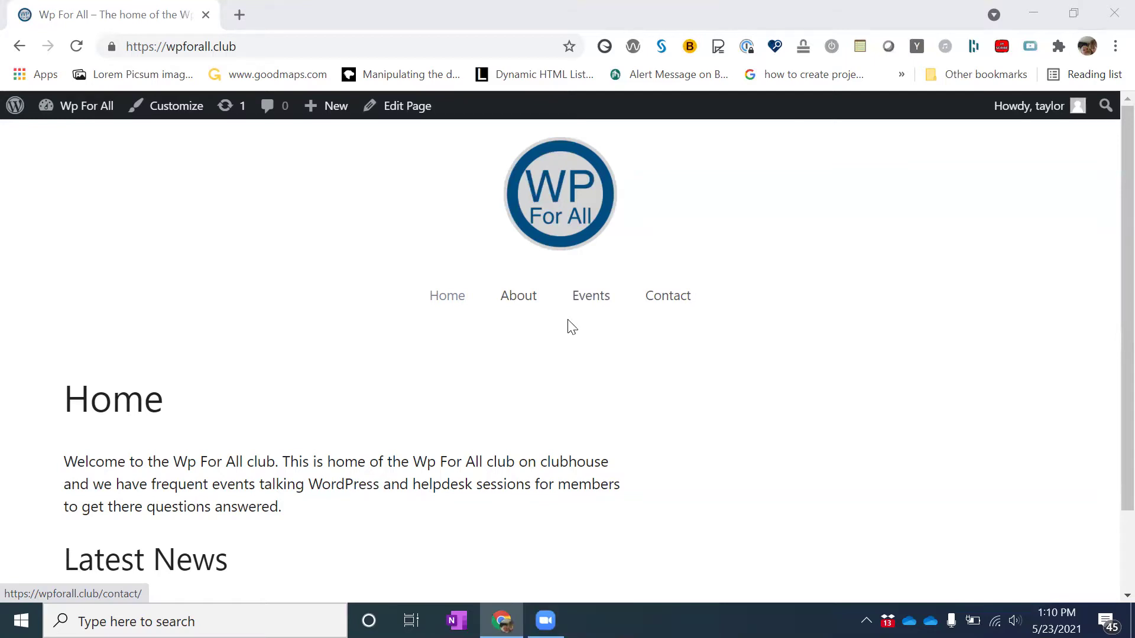
- Open the site's Home page for editing
key(insert+F7)
key(e)
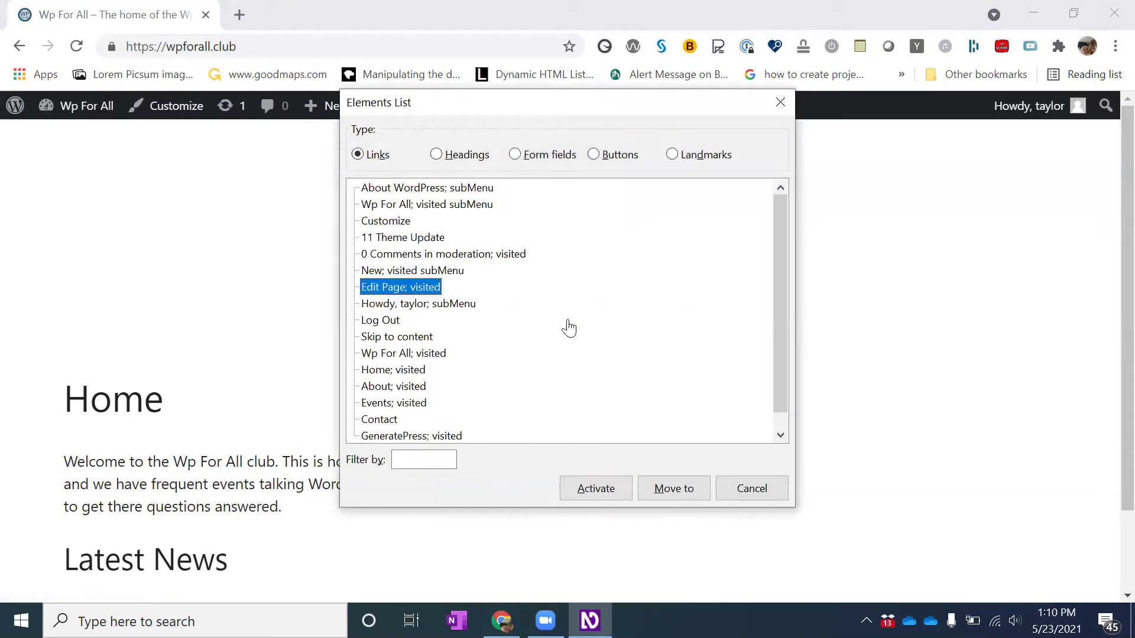
key(Return)
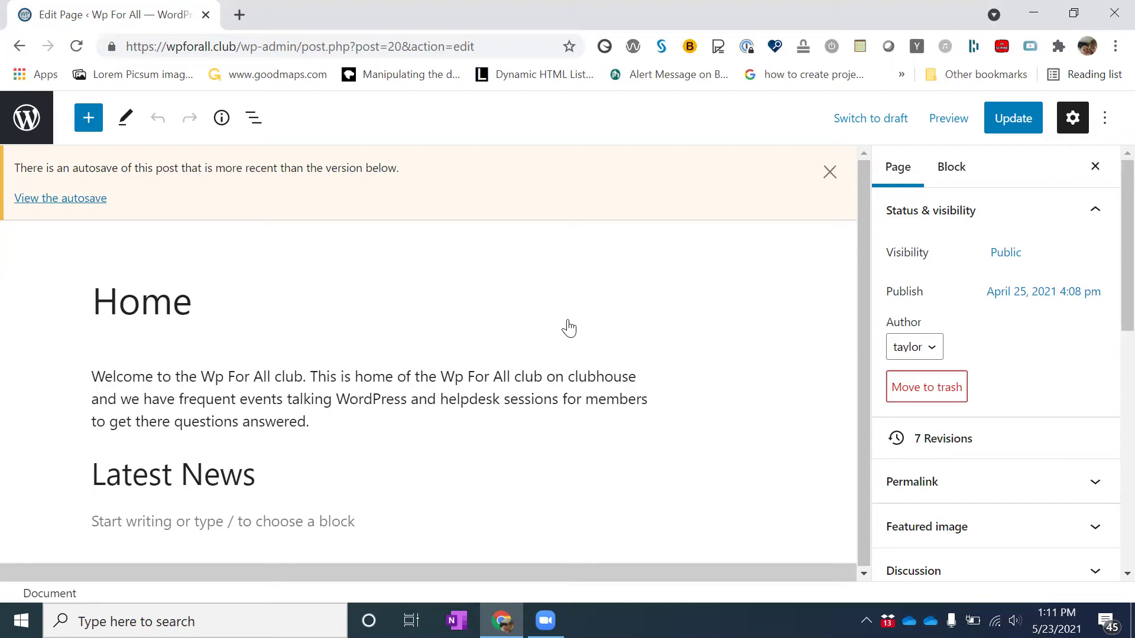
- Add a paragraph above the welcome text reading "This is a test from" followed by the author's first name
click(568, 329)
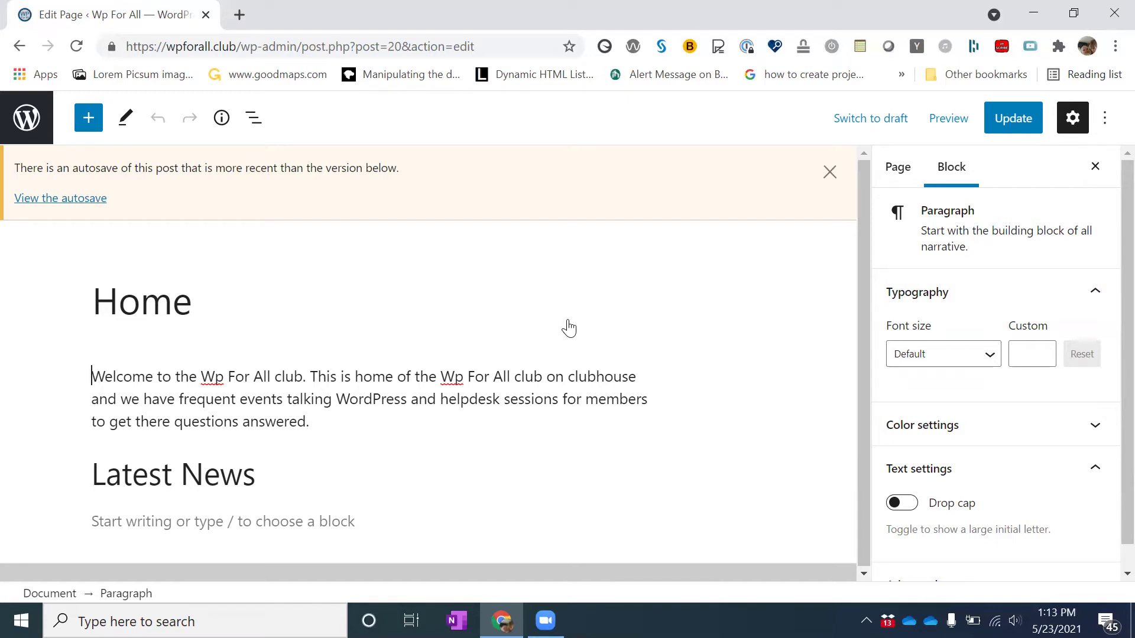
key(Return)
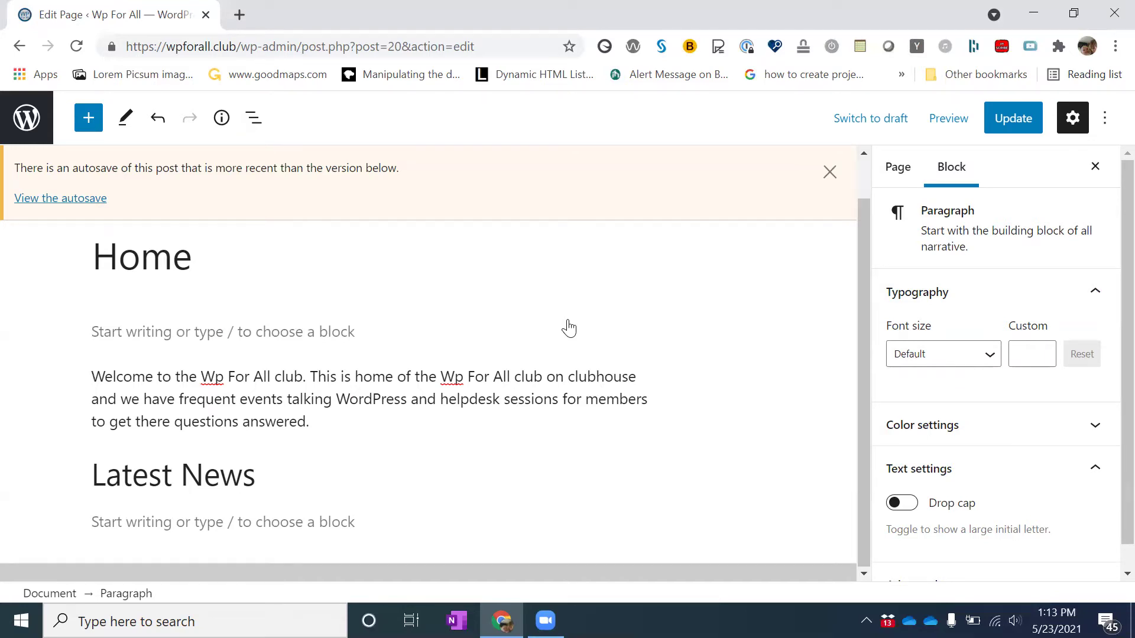
click(569, 328)
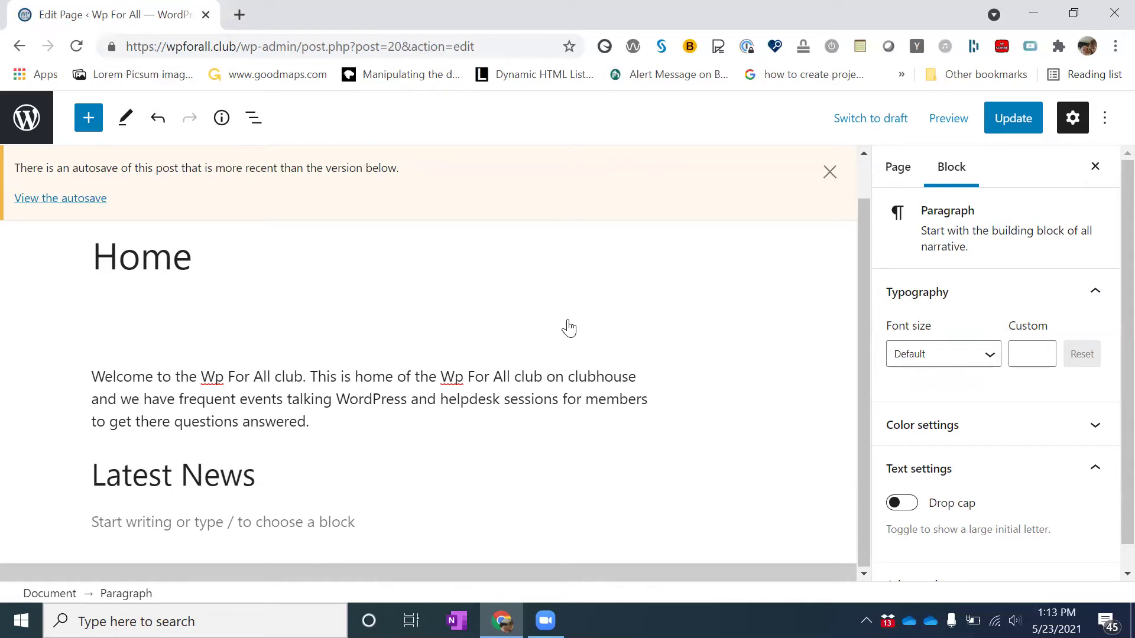
text(This is a test from Taylor.)
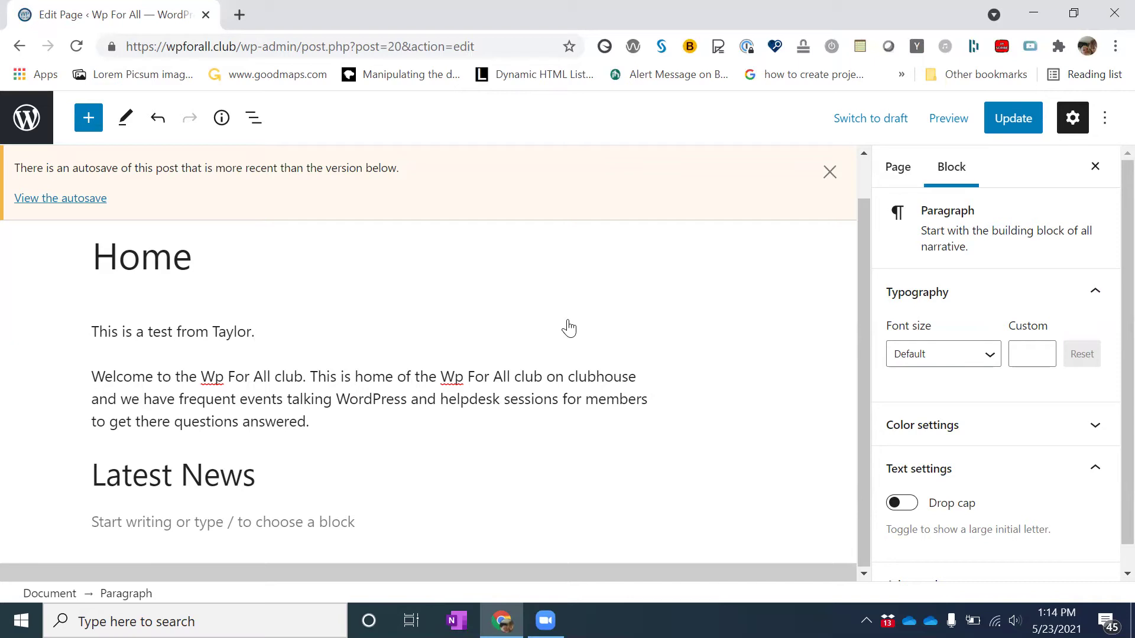
key(Up)
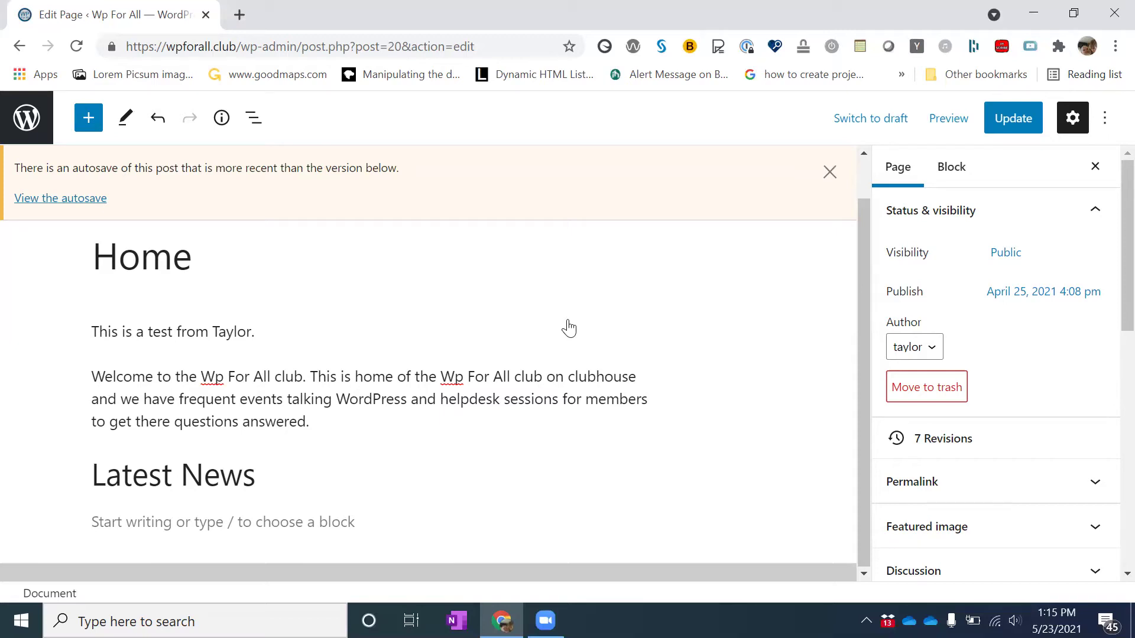
click(568, 328)
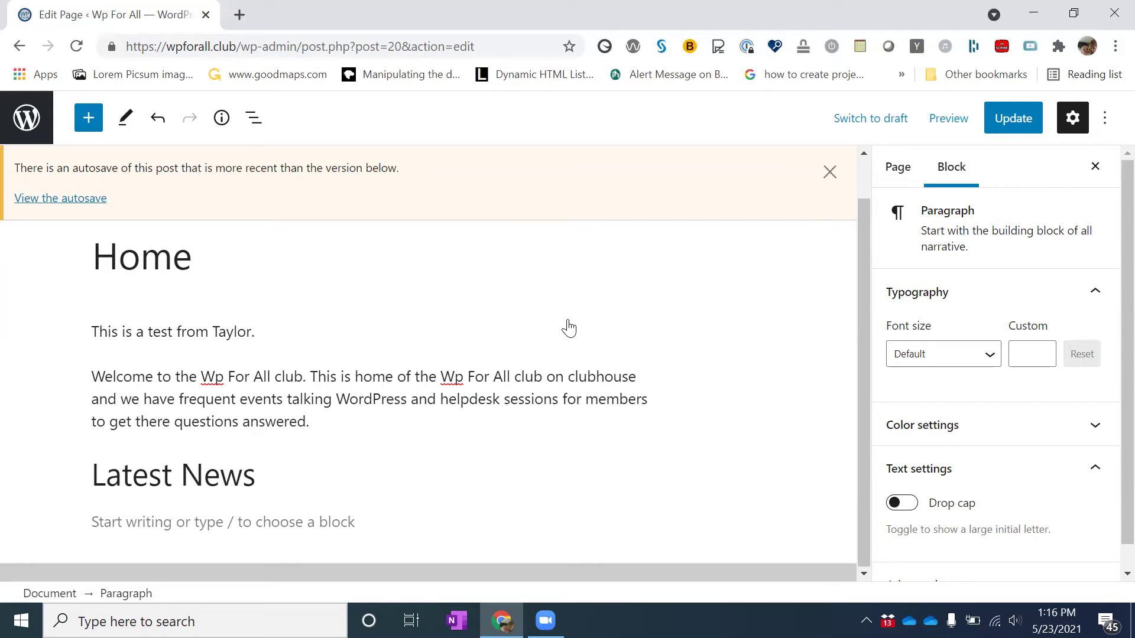
click(569, 328)
key(Return)
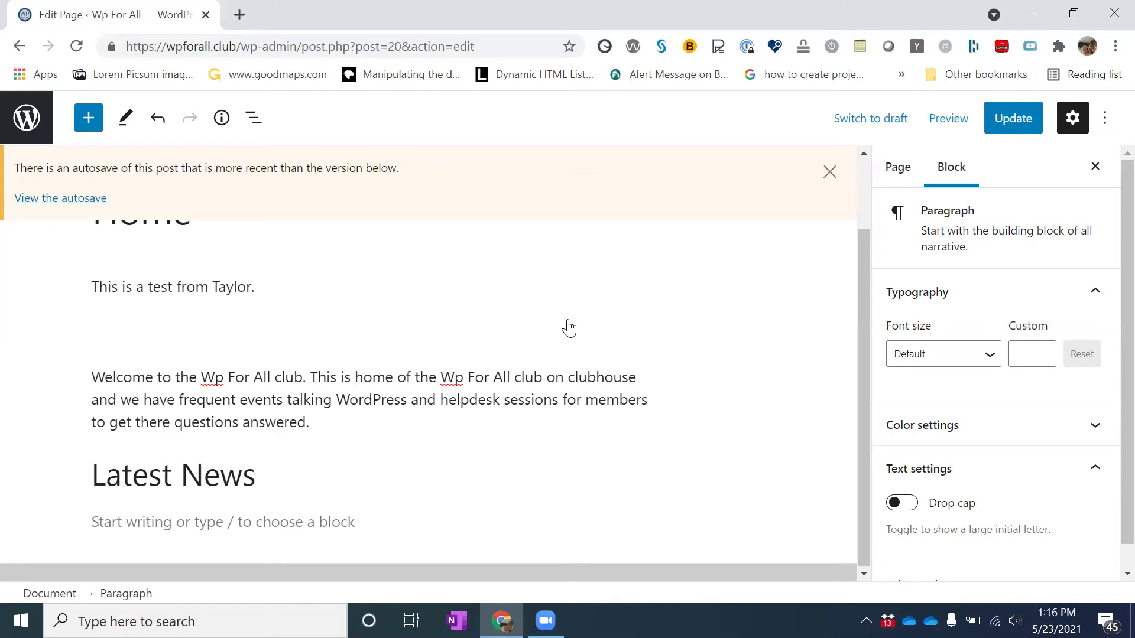
text(/)
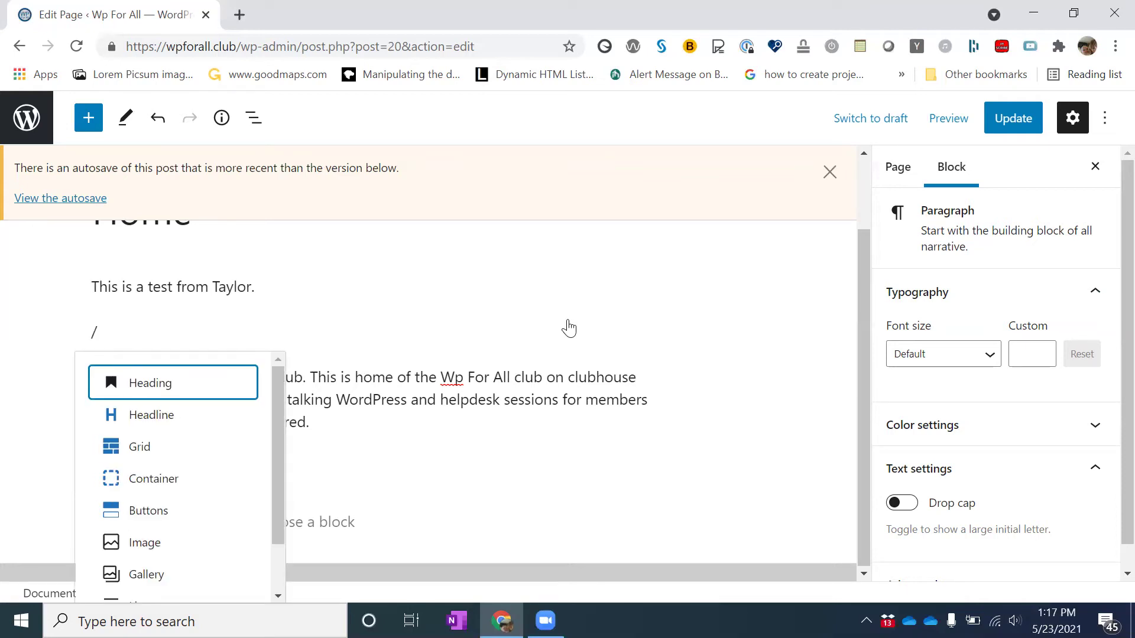
key(BackSpace)
key(Down)
key(Up)
key(BackSpace)
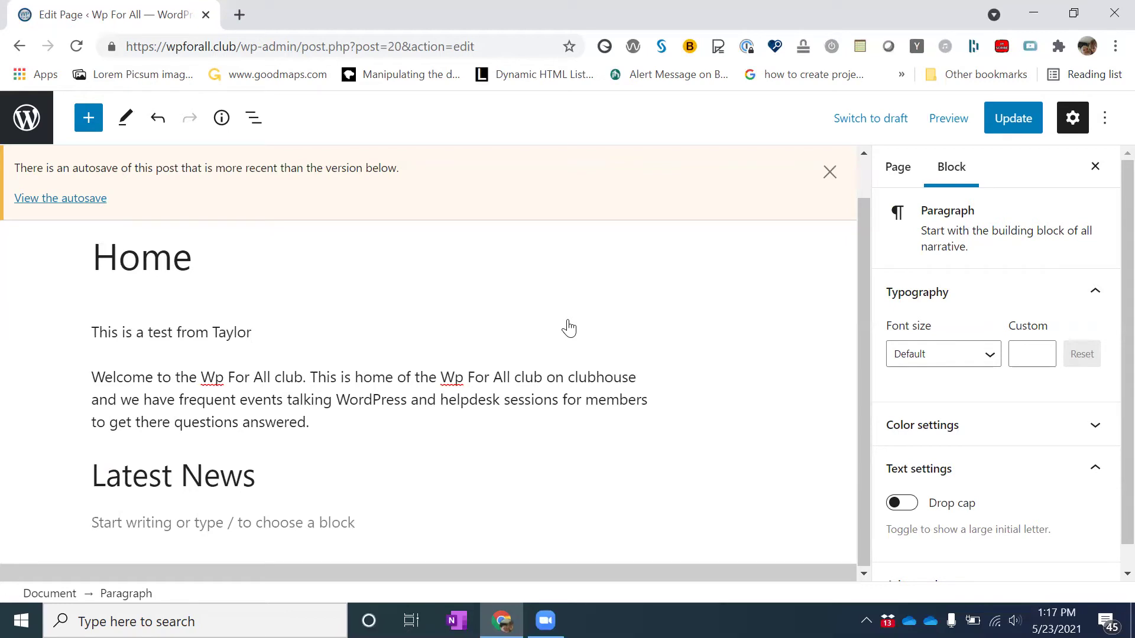
key(End)
text(.)
- Insert a Heading block below the test paragraph with the text "Heading test"
key(Return)
text(/)
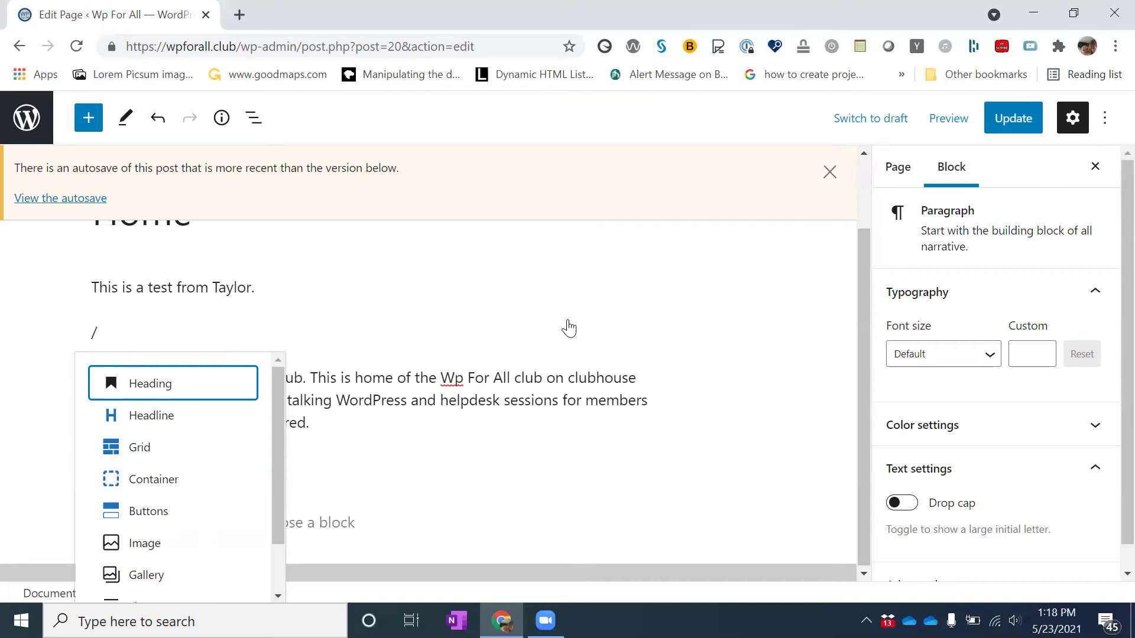
key(Down)
key(Up)
key(Return)
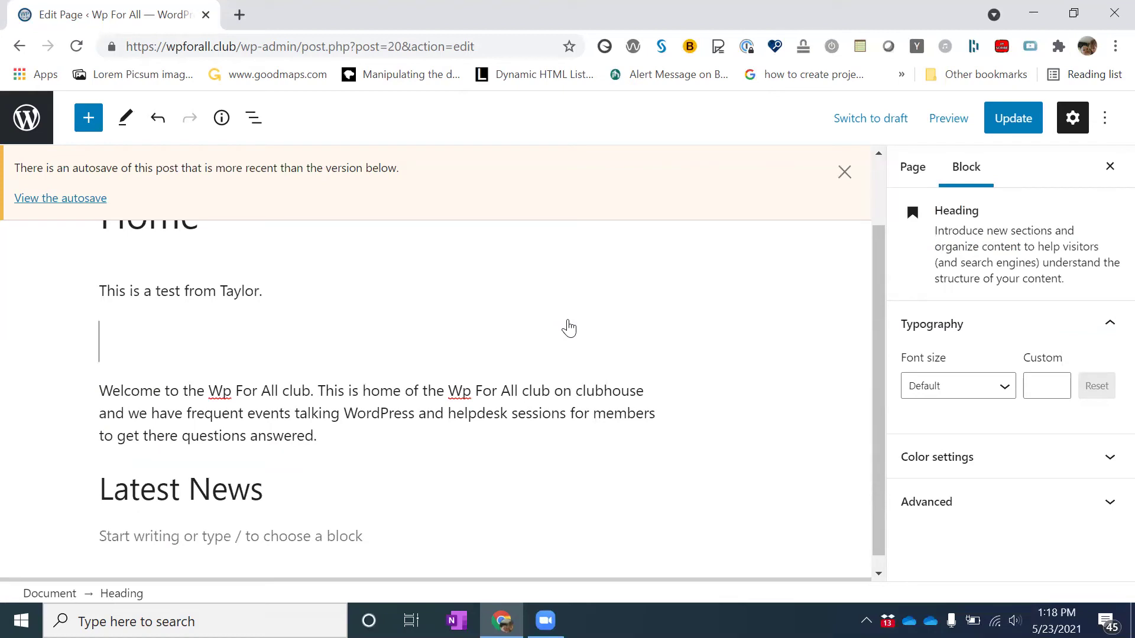
text(H)
key(BackSpace)
text(Heading test)
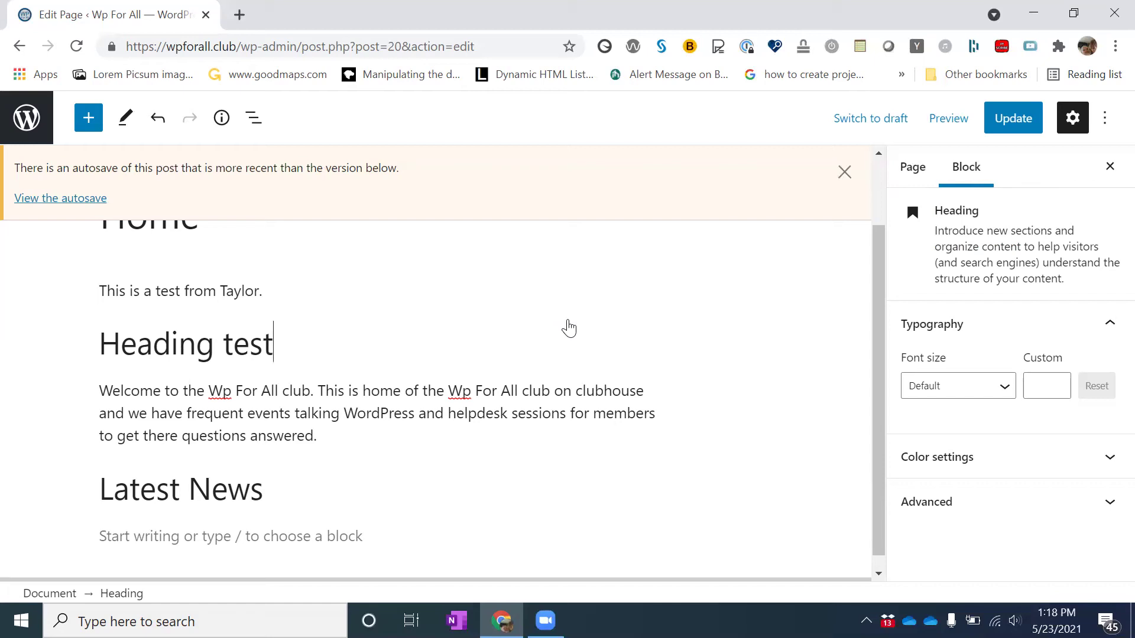
- Insert a second Heading block directly beneath the test heading, with the text "H3"
key(Return)
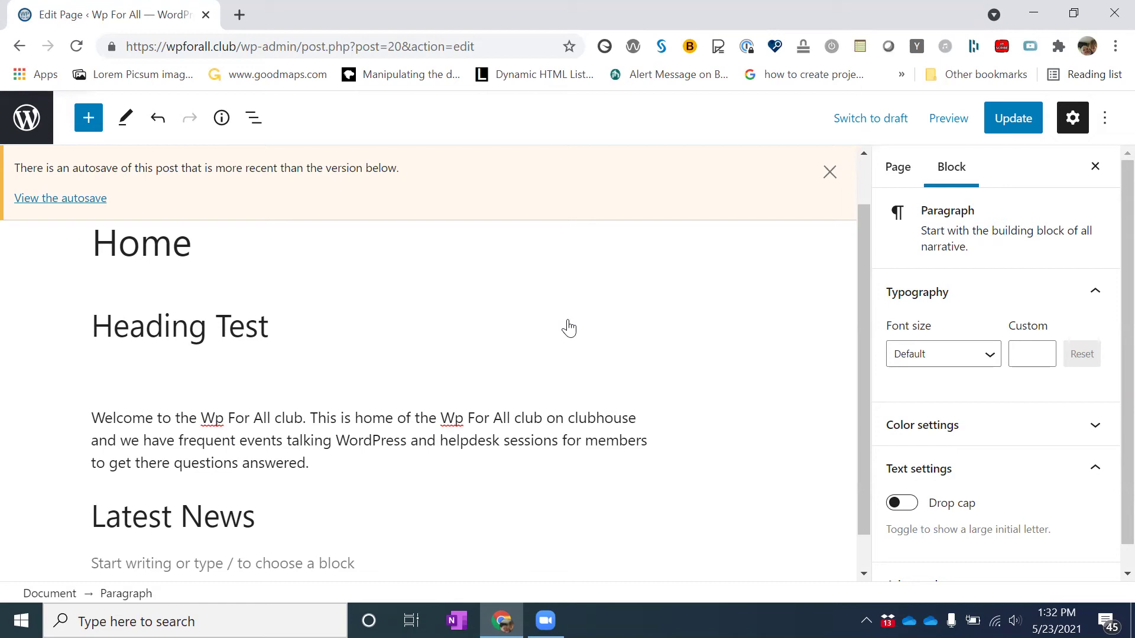
text(/)
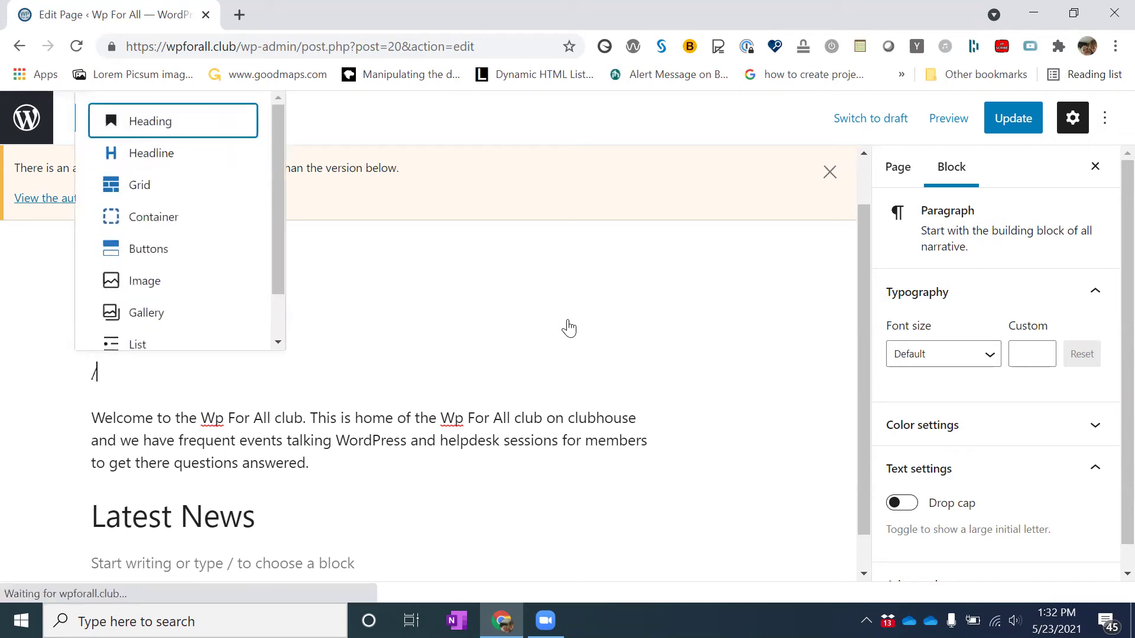
text(he)
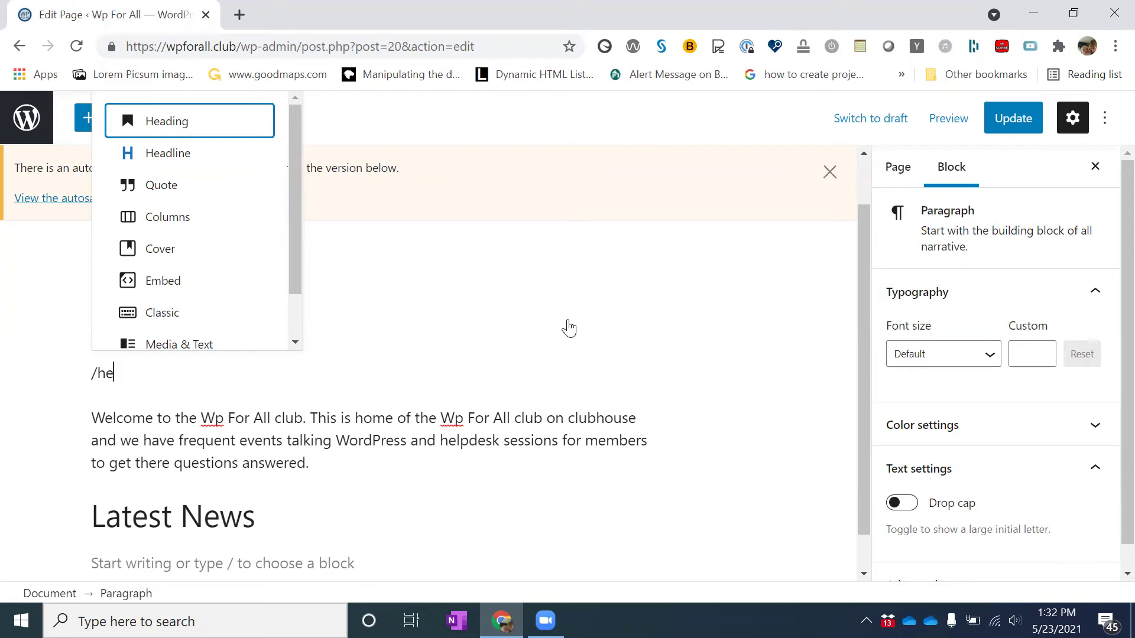
key(Return)
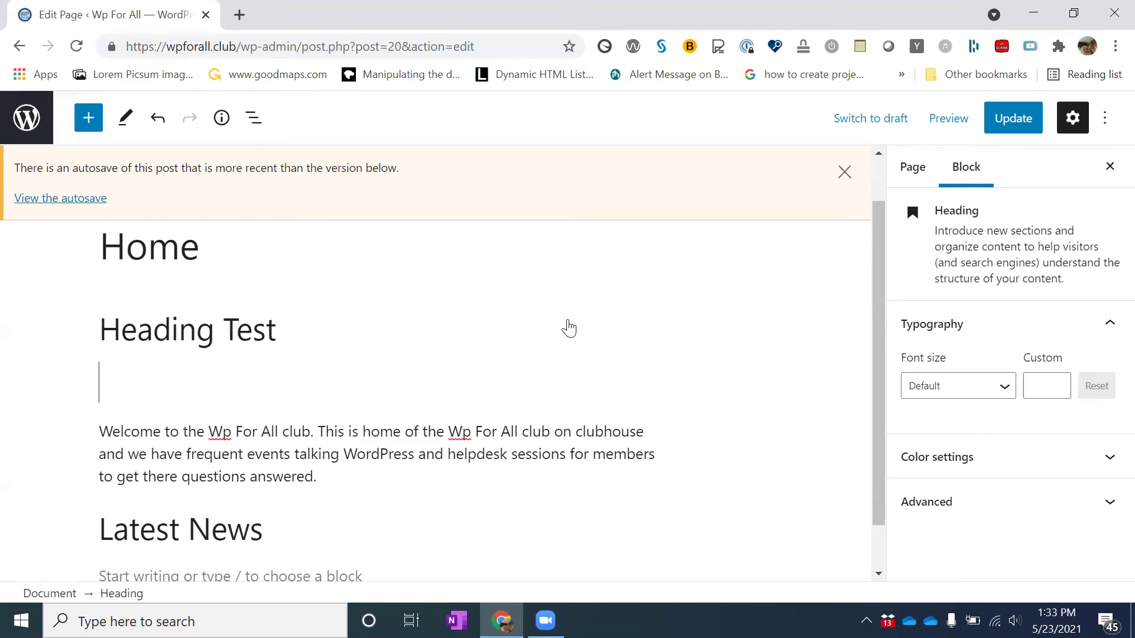
text(H3)
- Change the level of the "H3" heading block to Heading 3
key(Home)
key(shift+End)
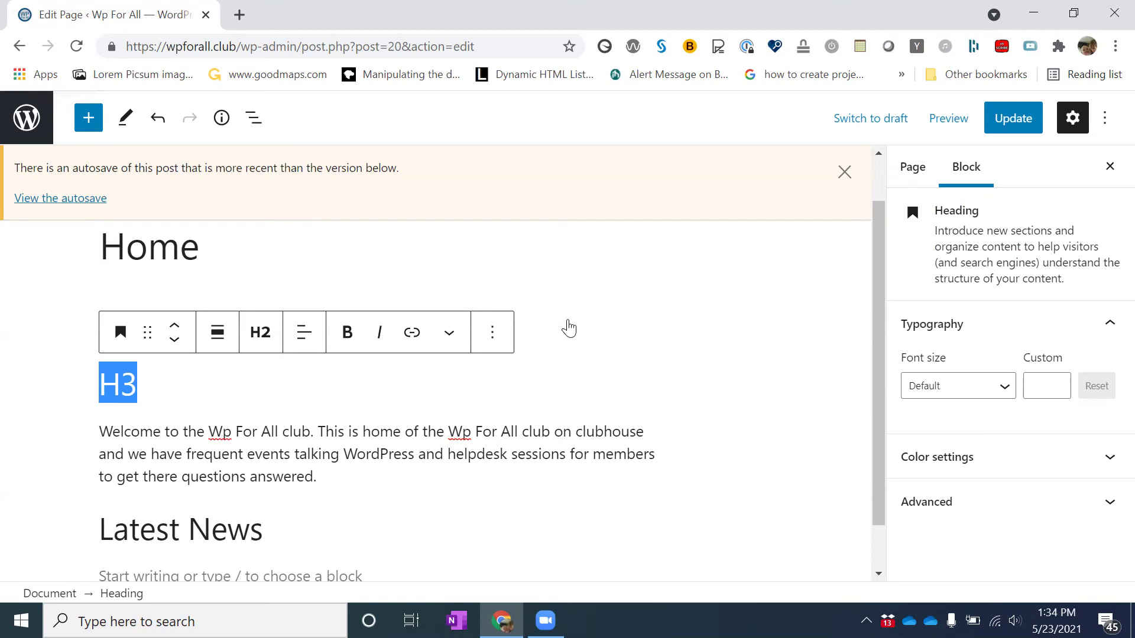
key(ctrl+Insert+f)
text(change)
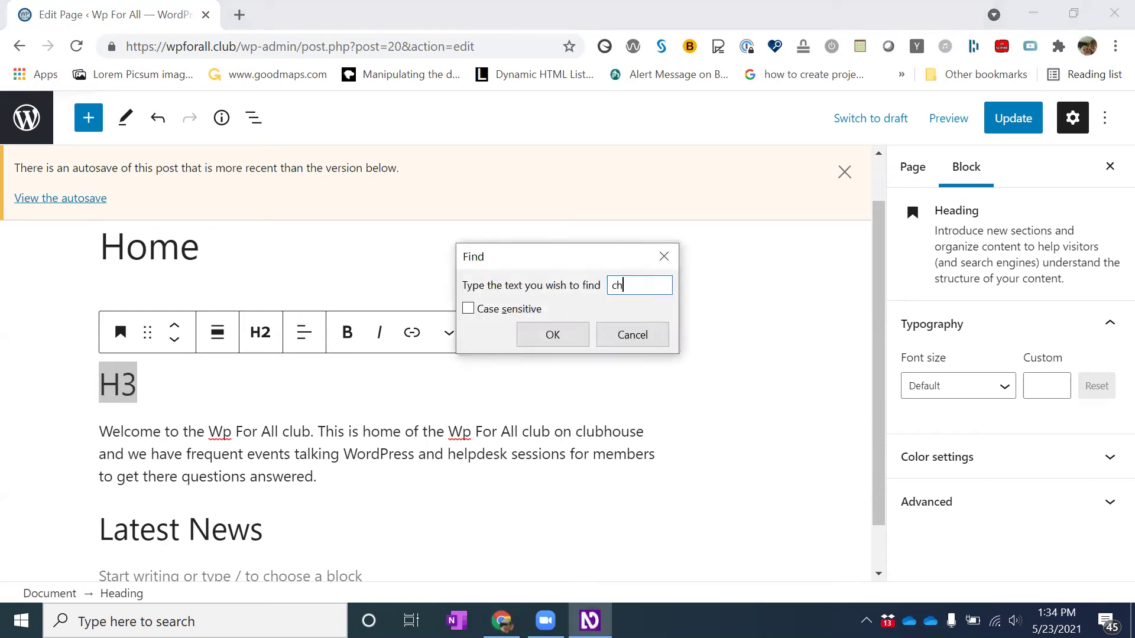
click(569, 329)
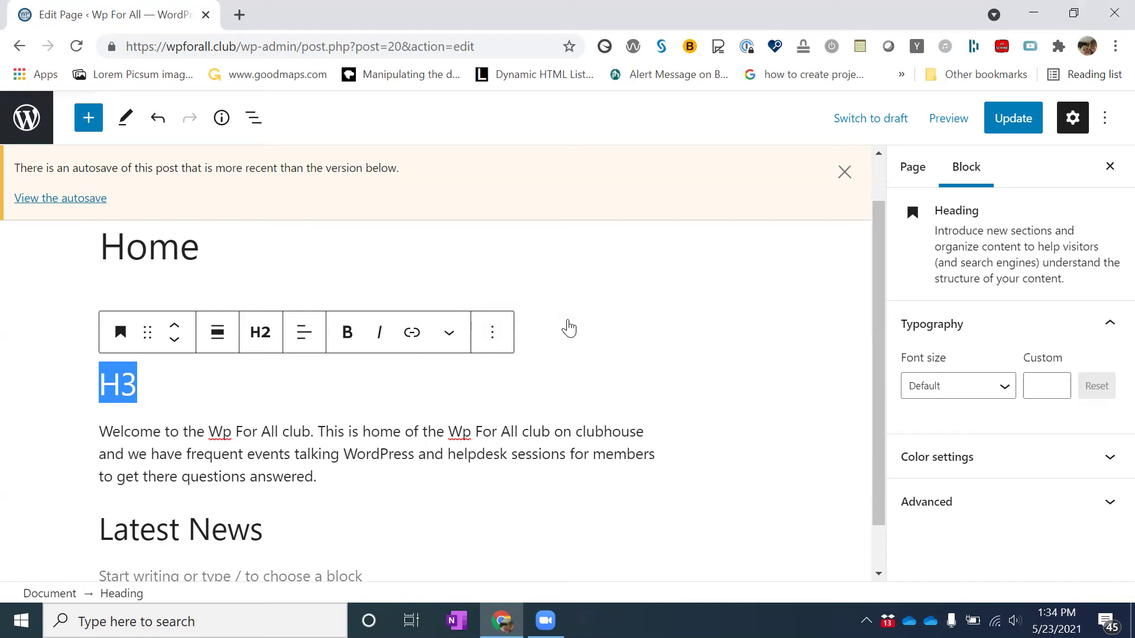
key(ctrl+Insert+f)
click(569, 329)
key(ctrl+Insert+f)
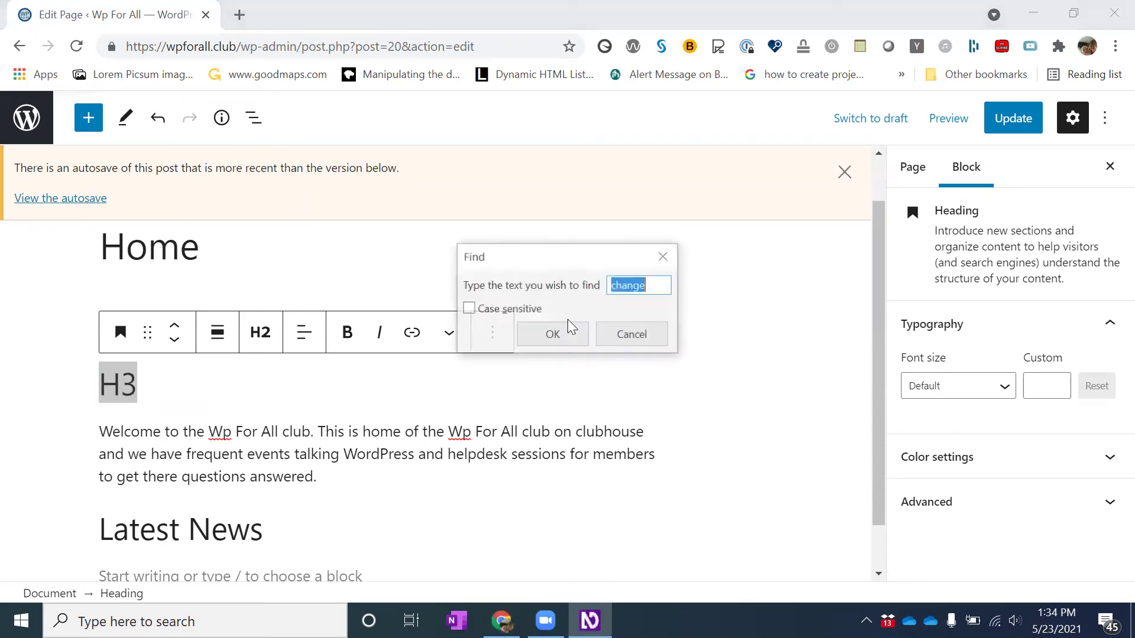
click(568, 329)
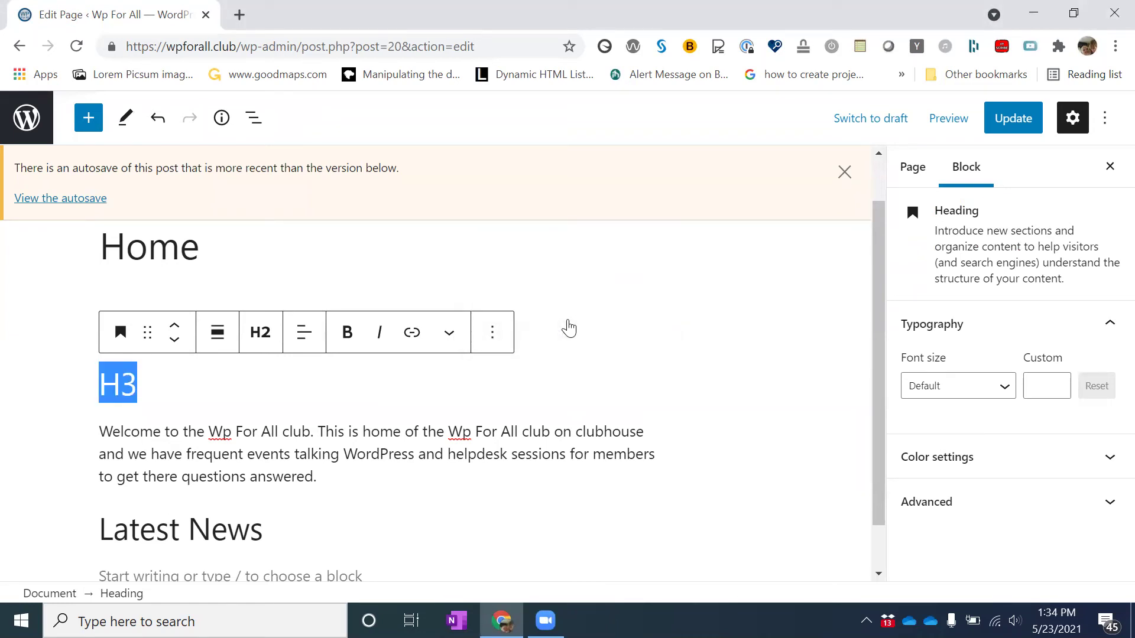
key(Return)
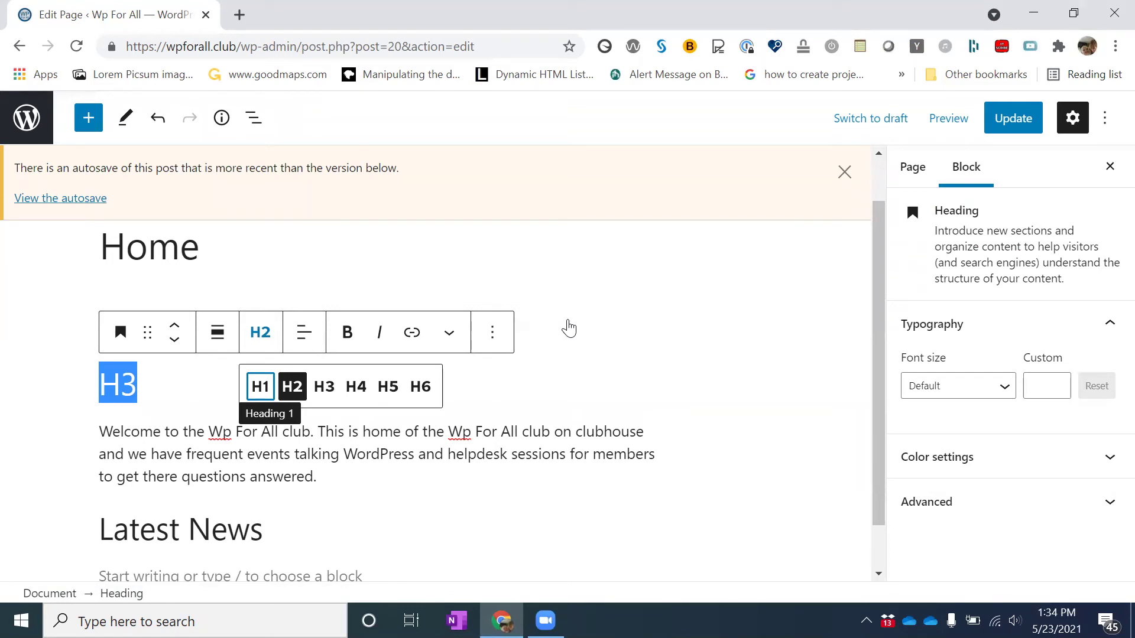
key(Right)
key(Right)
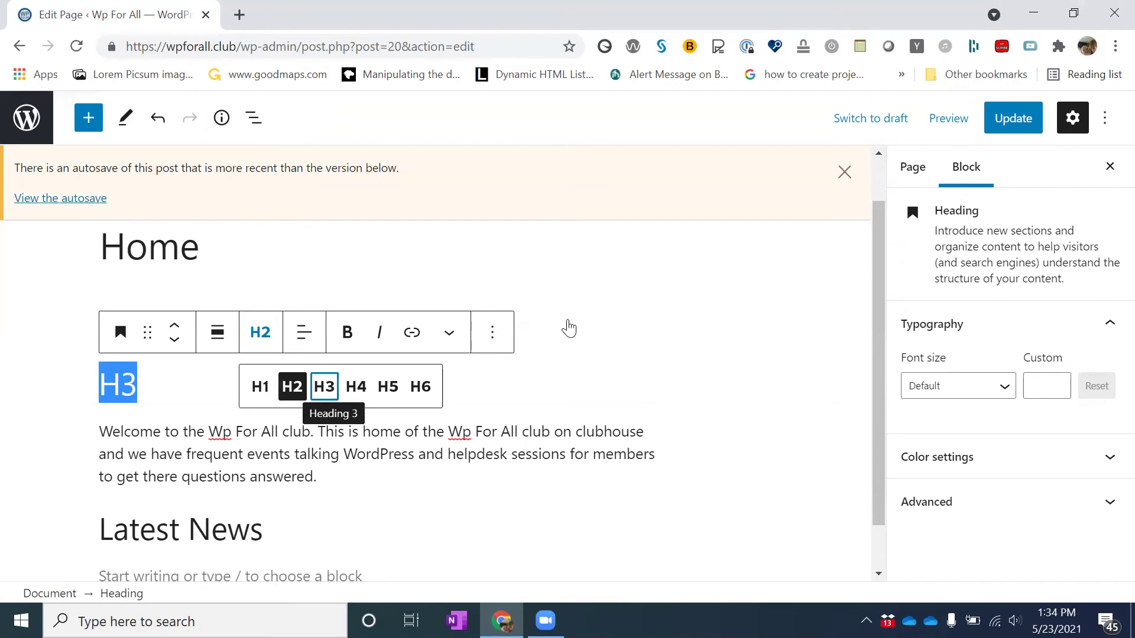
key(Return)
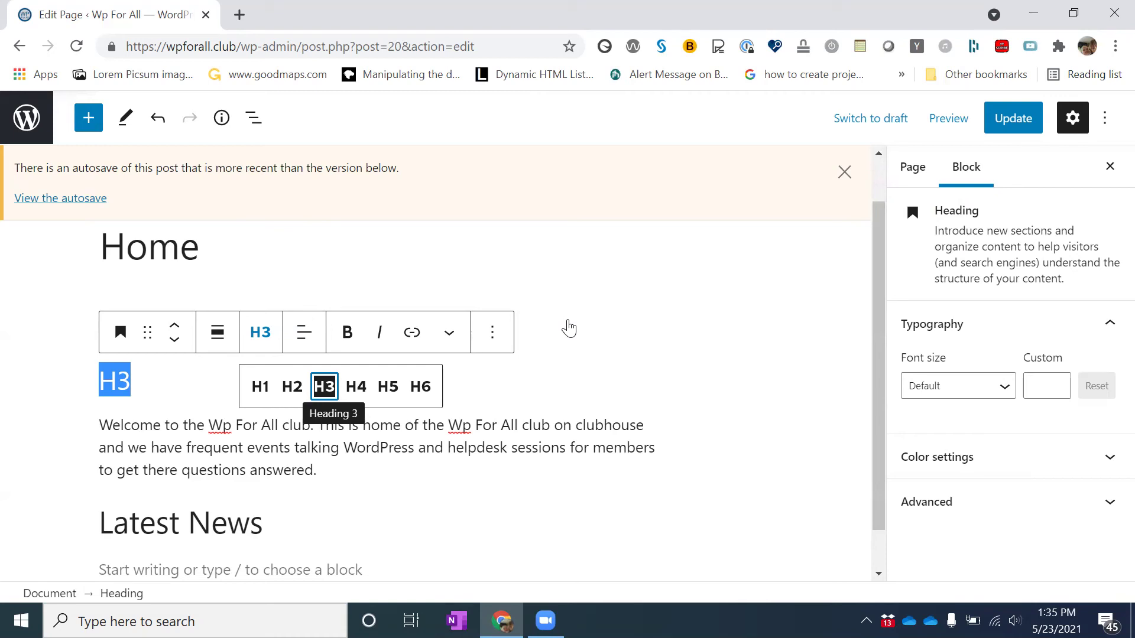
- Save the Home page with its two new headings
click(569, 329)
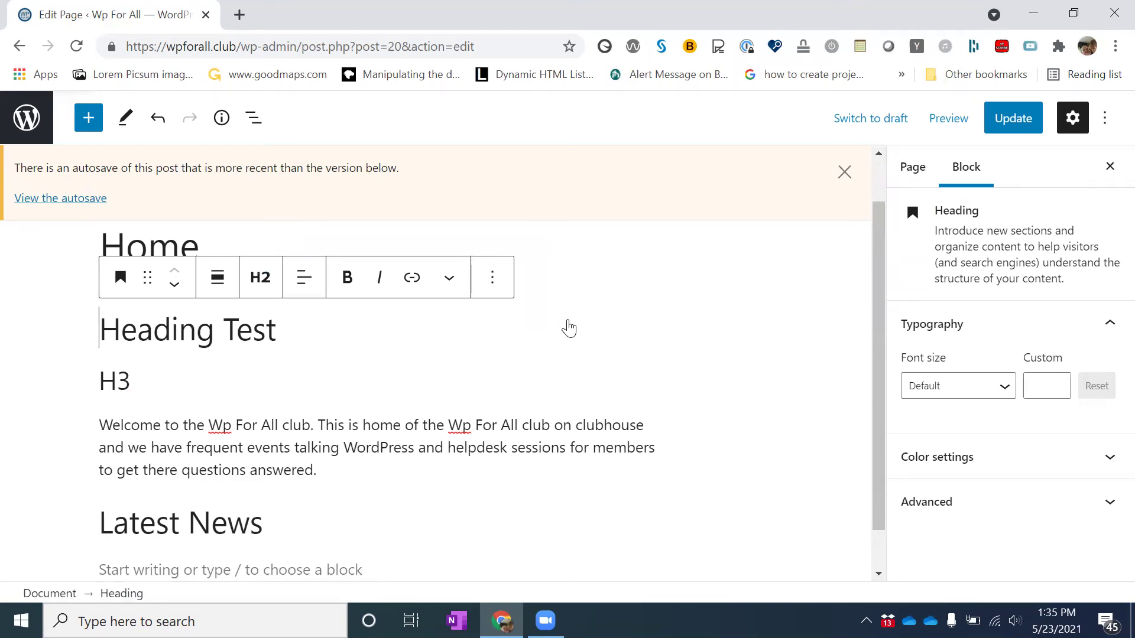
key(Down)
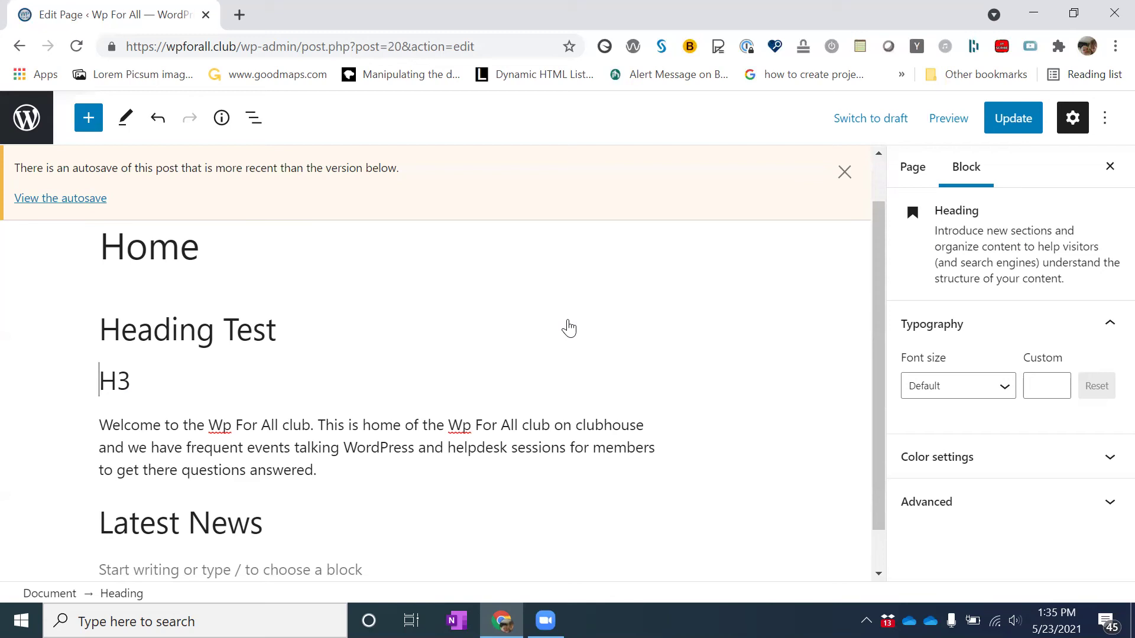
key(ctrl+s)
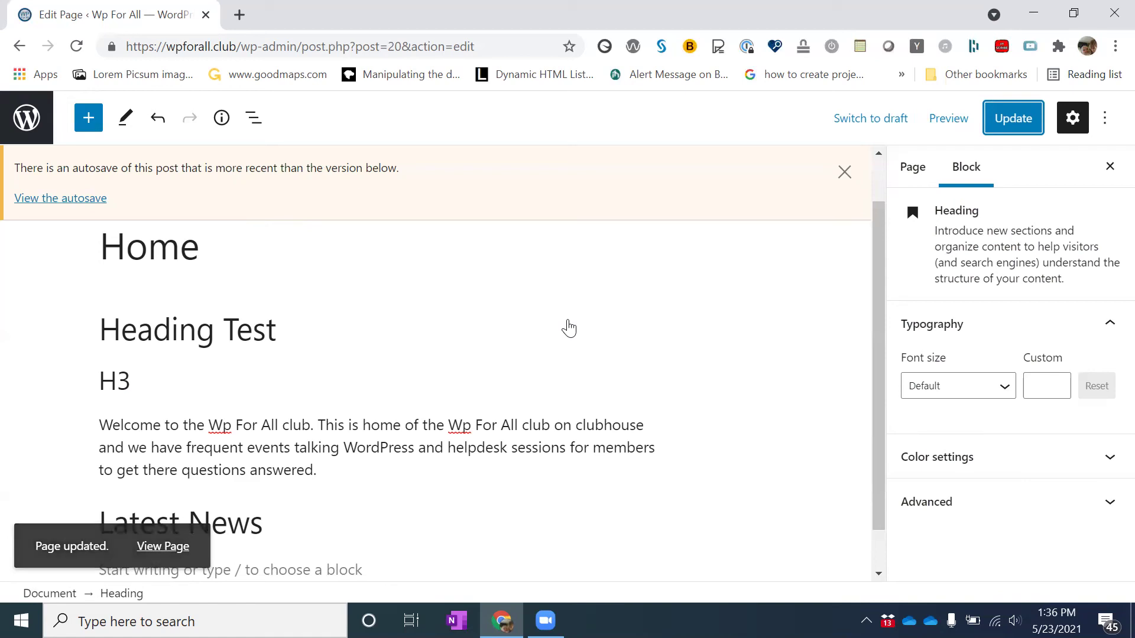
- Load wpforall.club to view the published Home page
key(alt+Home)
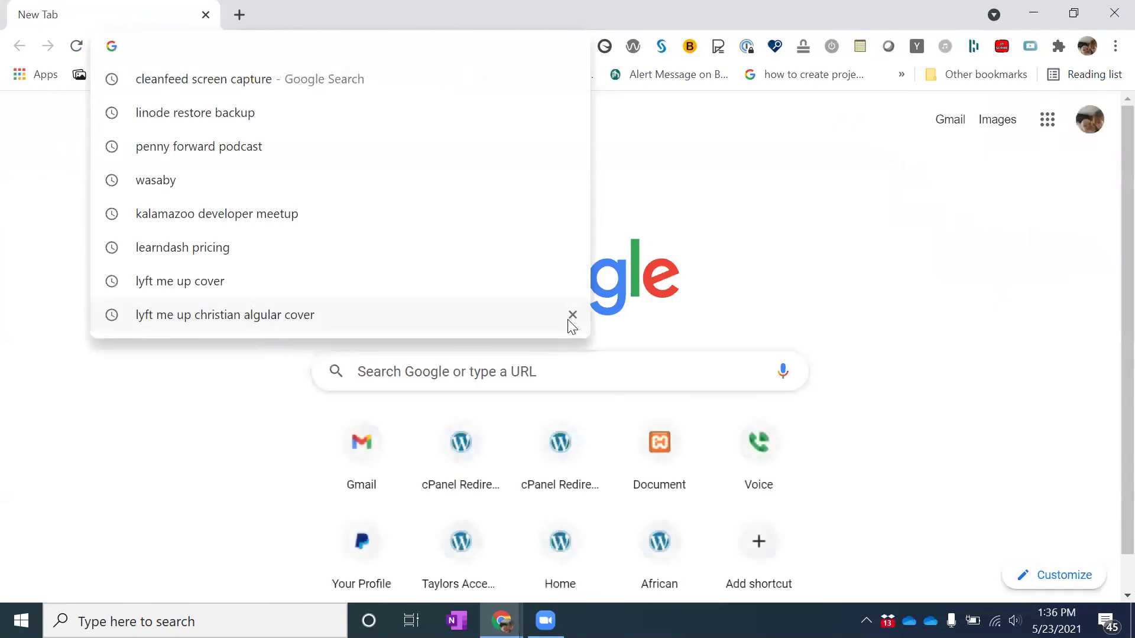
text(wpforall.c)
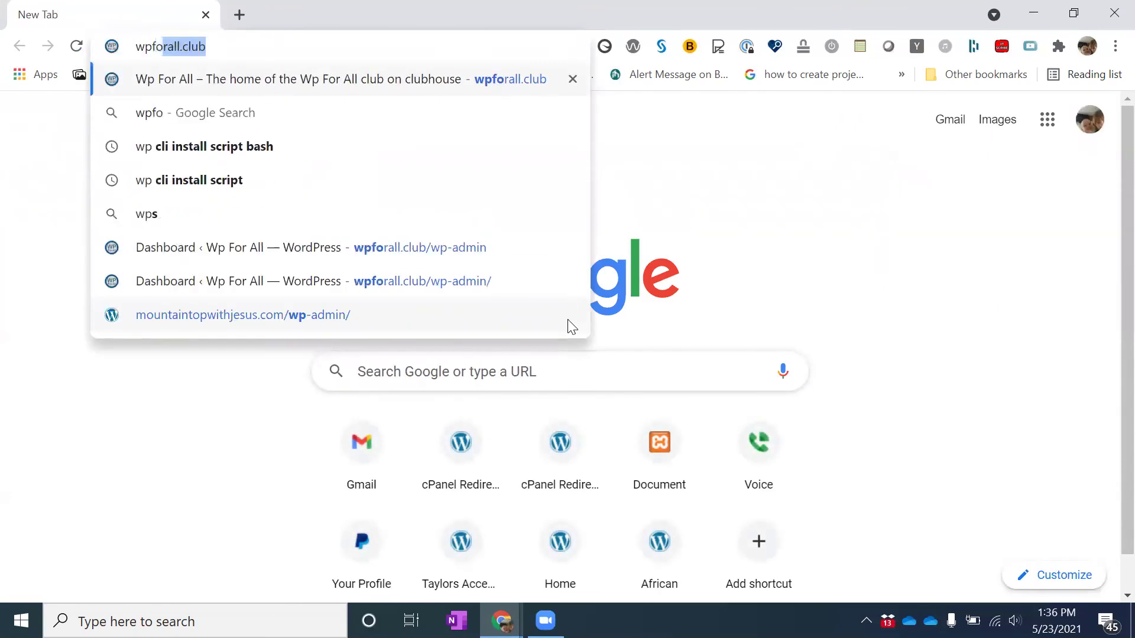
text(lub)
key(Return)
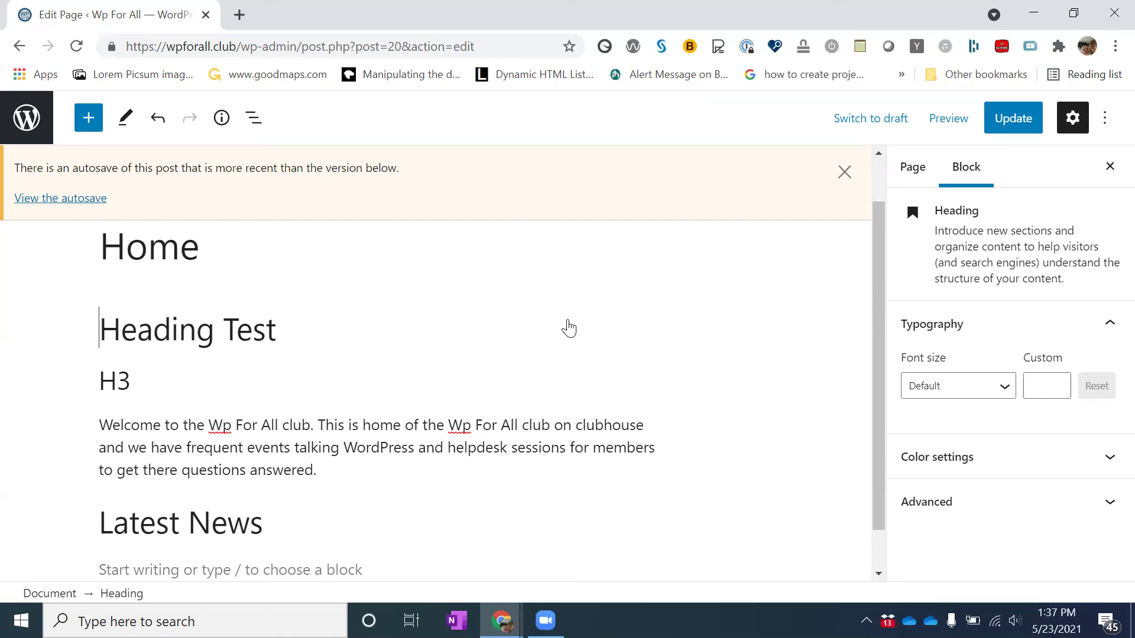
- Delete the "Heading Test" block from the Home page
scroll(568, 328, up, 1)
key(ctrl+a)
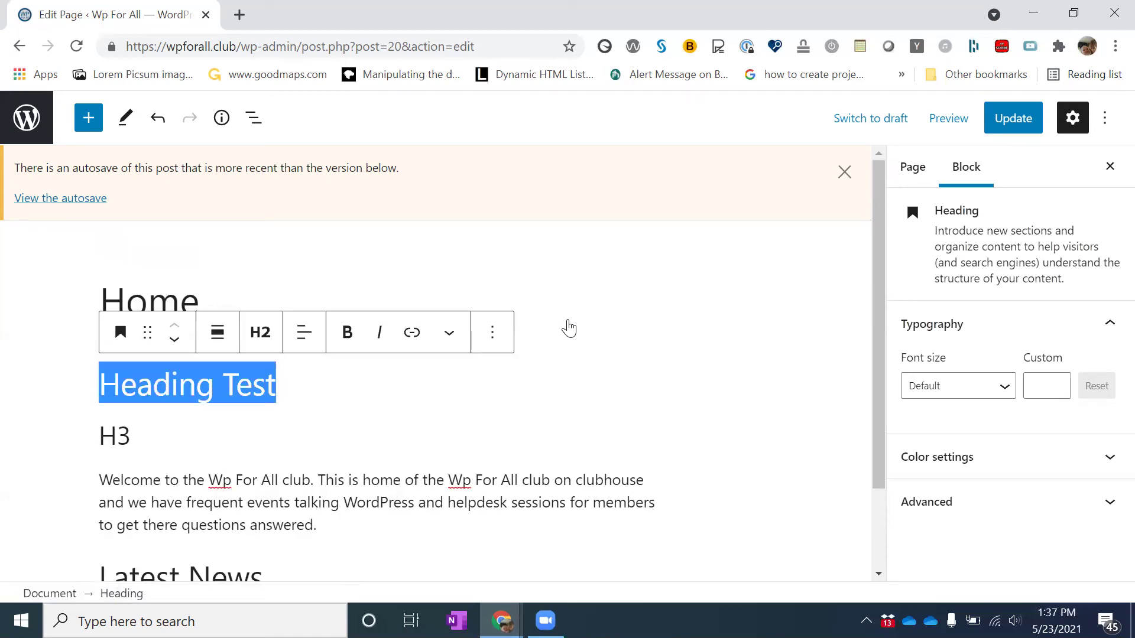
key(BackSpace)
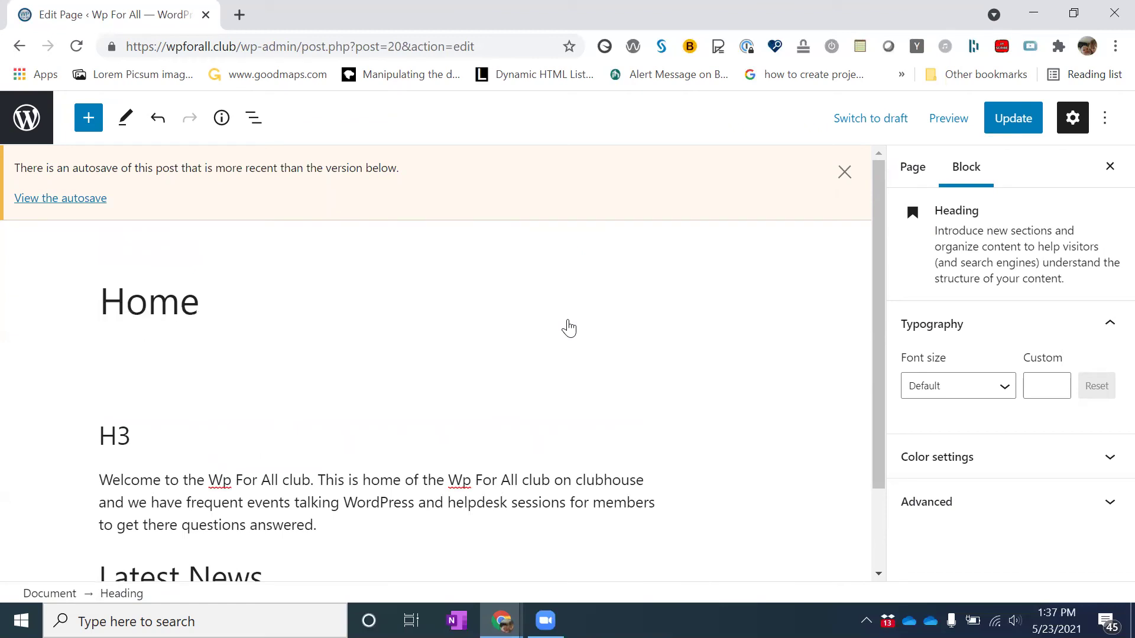
key(BackSpace)
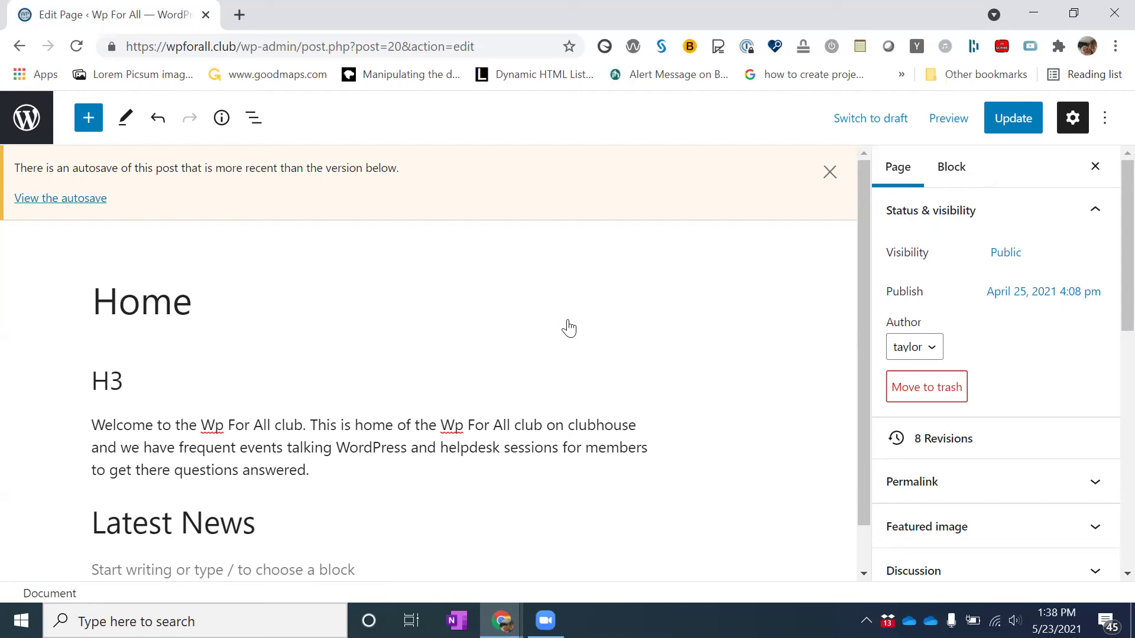
- Delete the "H3" heading block above the welcome paragraph
key(Down)
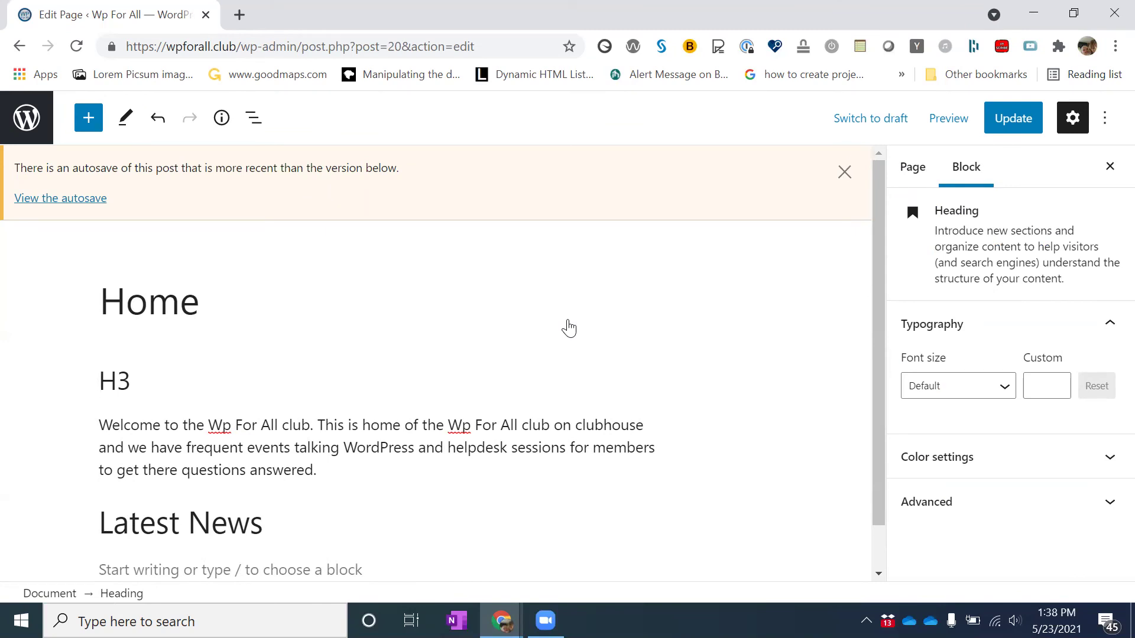
key(shift+End)
key(BackSpace)
key(BackSpace)
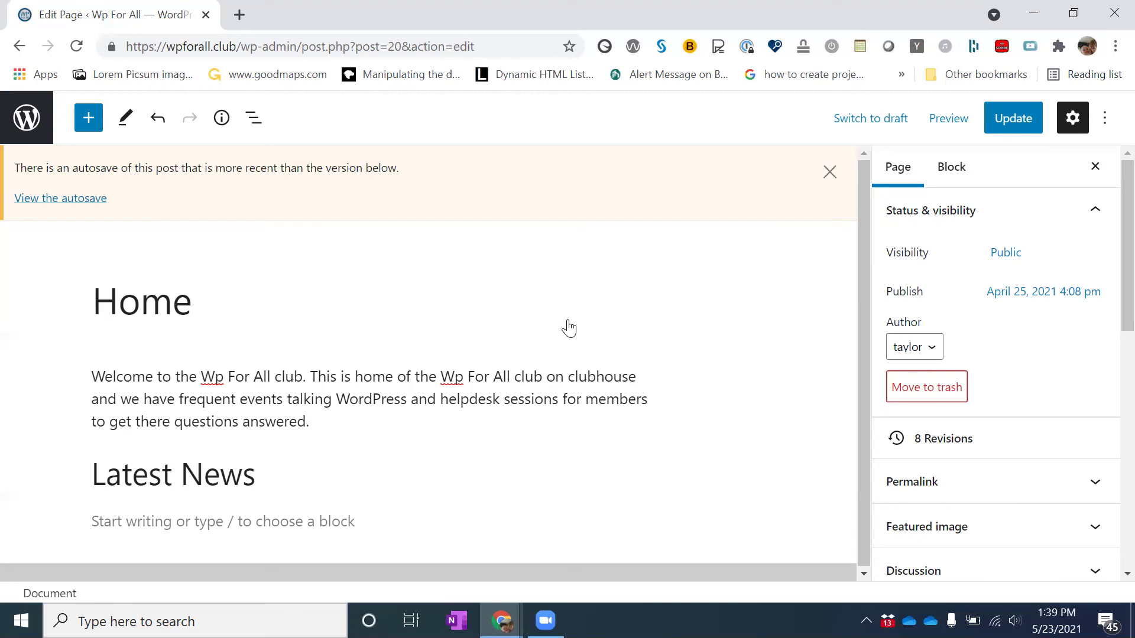
- Save the Home page and reload its published version at wpforall.club
key(ctrl+s)
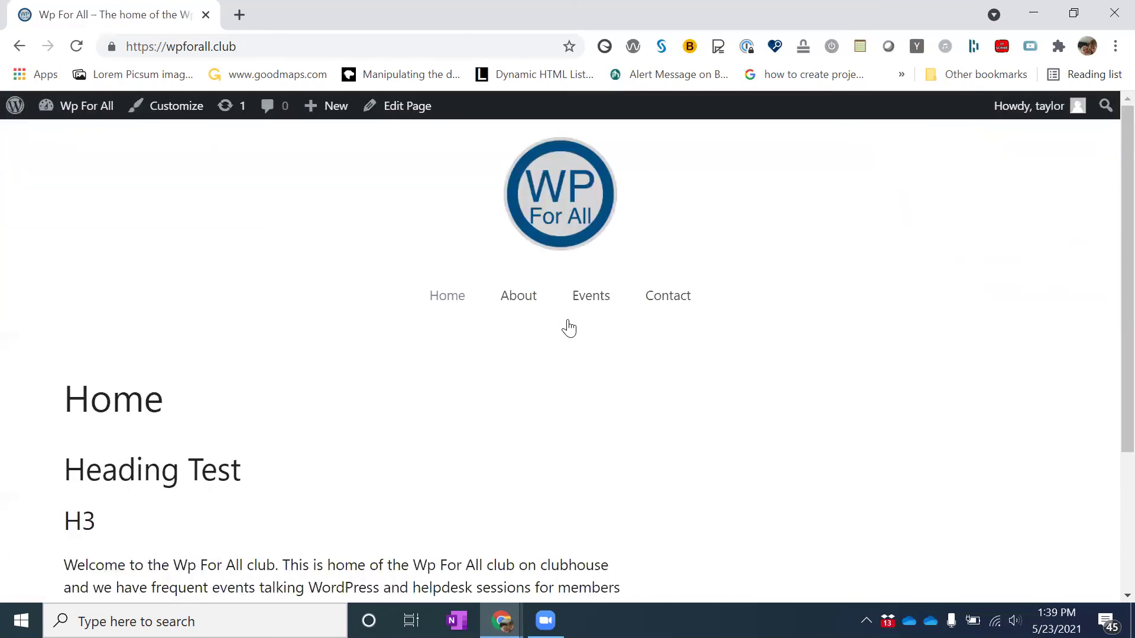
key(F5)
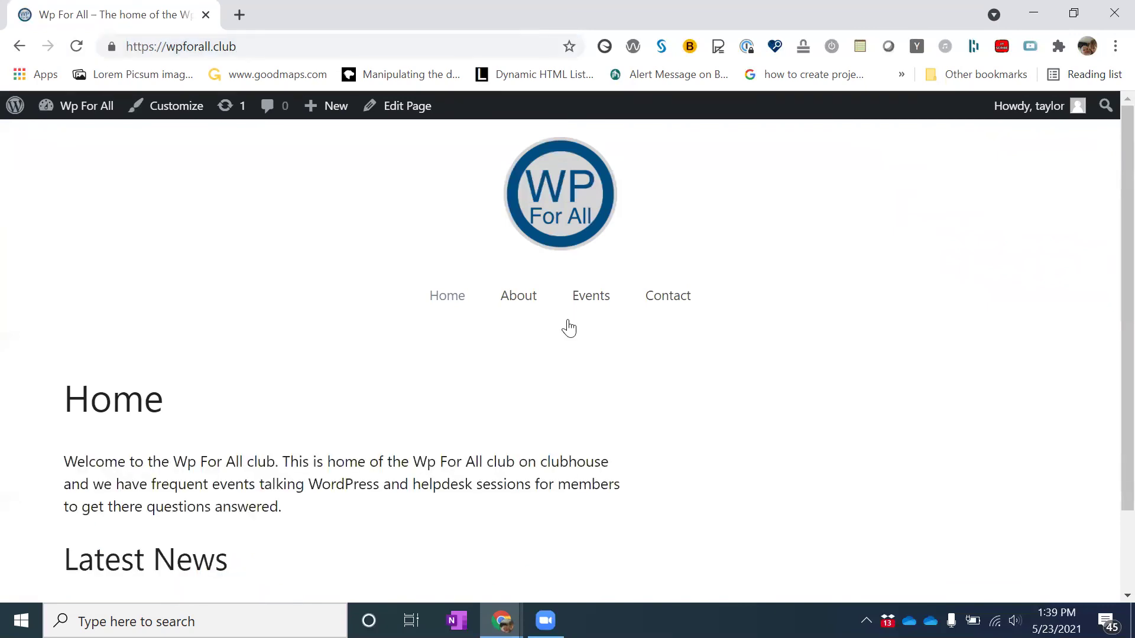